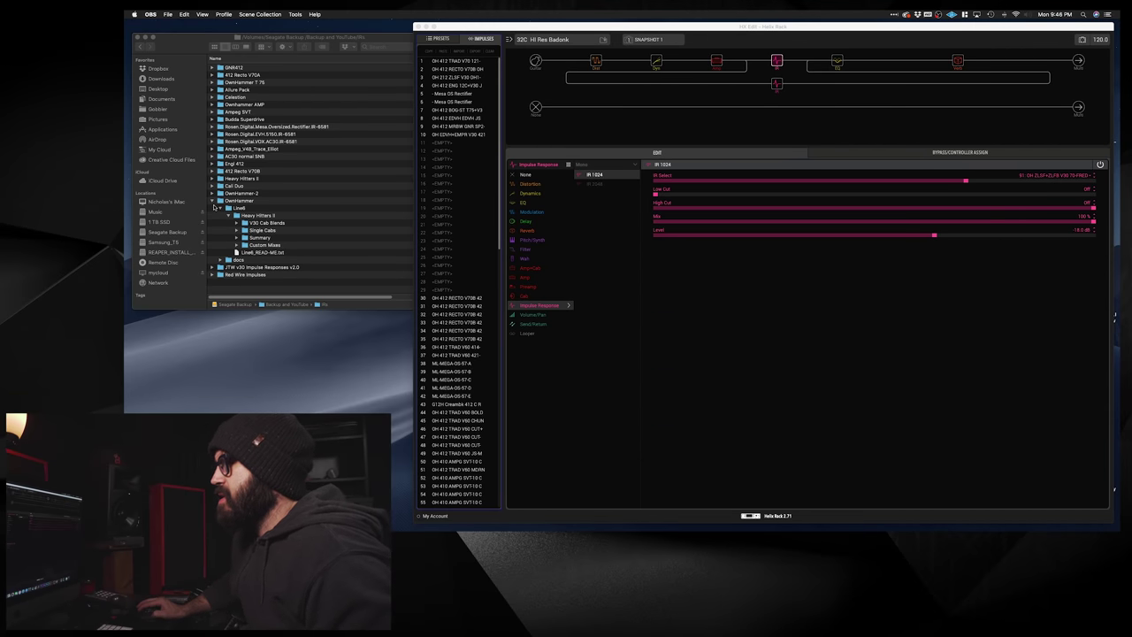
In Finder, collapse OwnHammer and expand GNR412 through Line6 and 412 MRBW, hiding MDRN's files
left_click(195, 36)
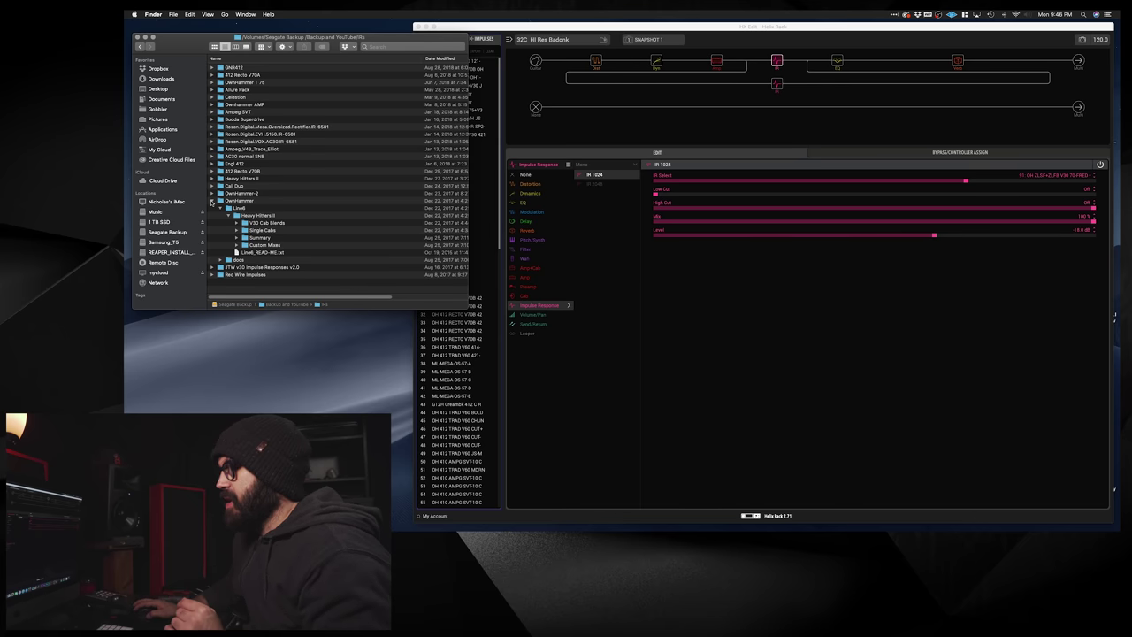
left_click(213, 201)
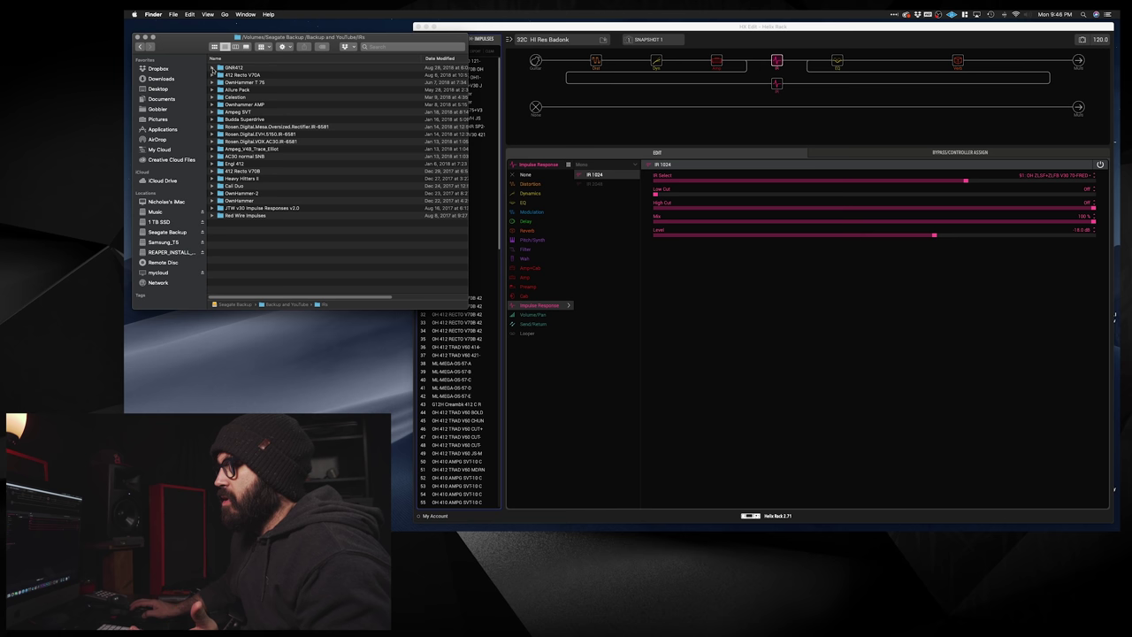
left_click(219, 67)
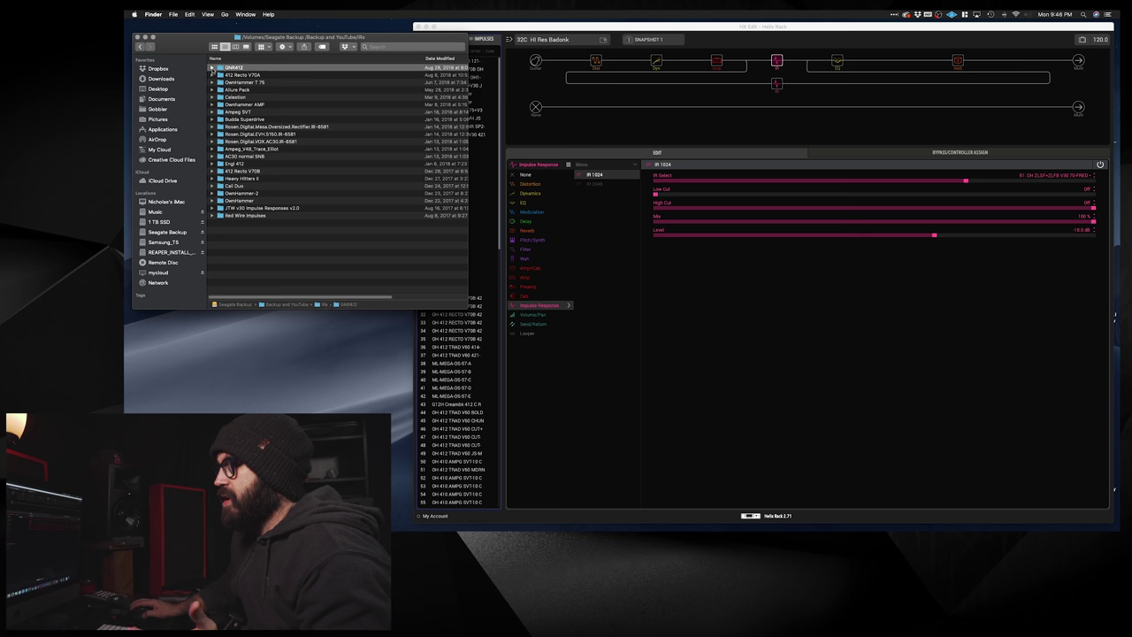
left_click(211, 67)
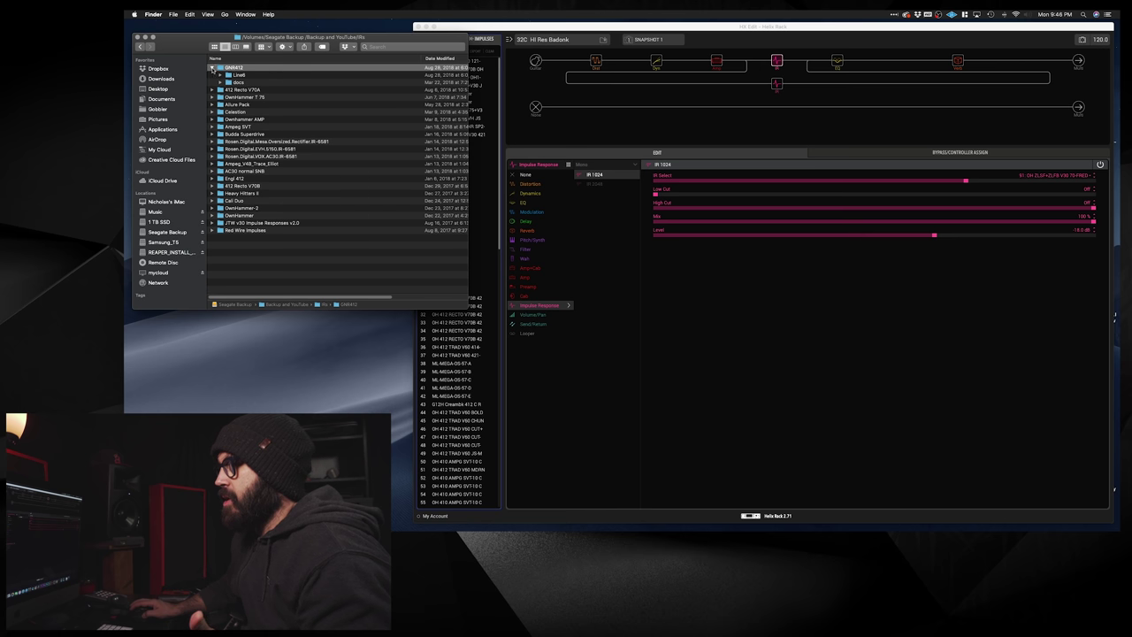
left_click(220, 75)
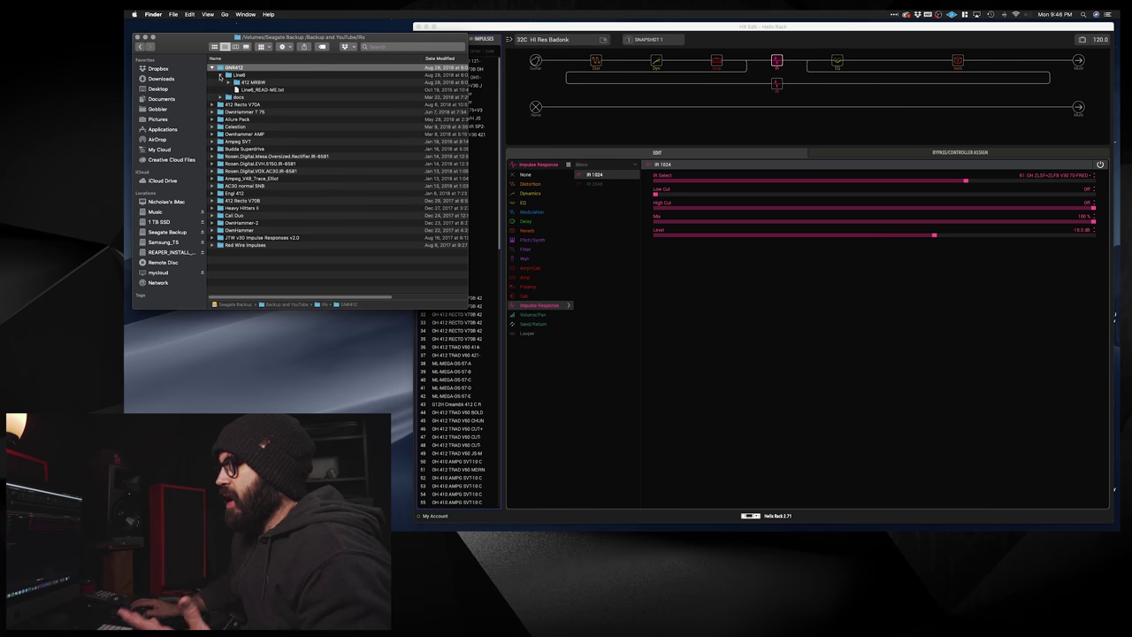
left_click(229, 82)
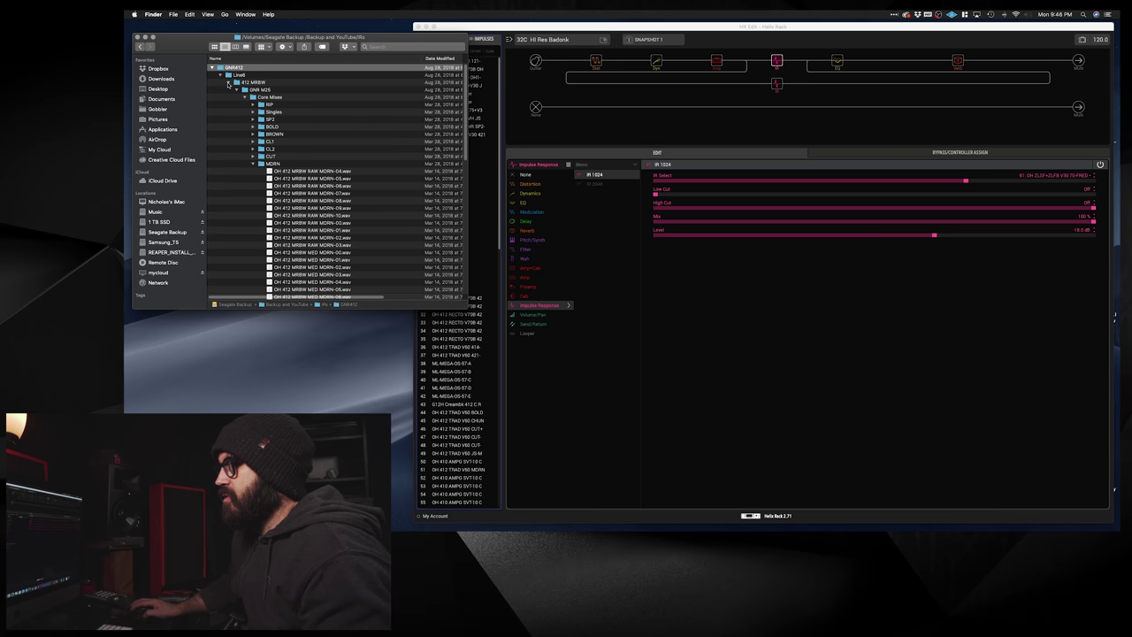
left_click(253, 163)
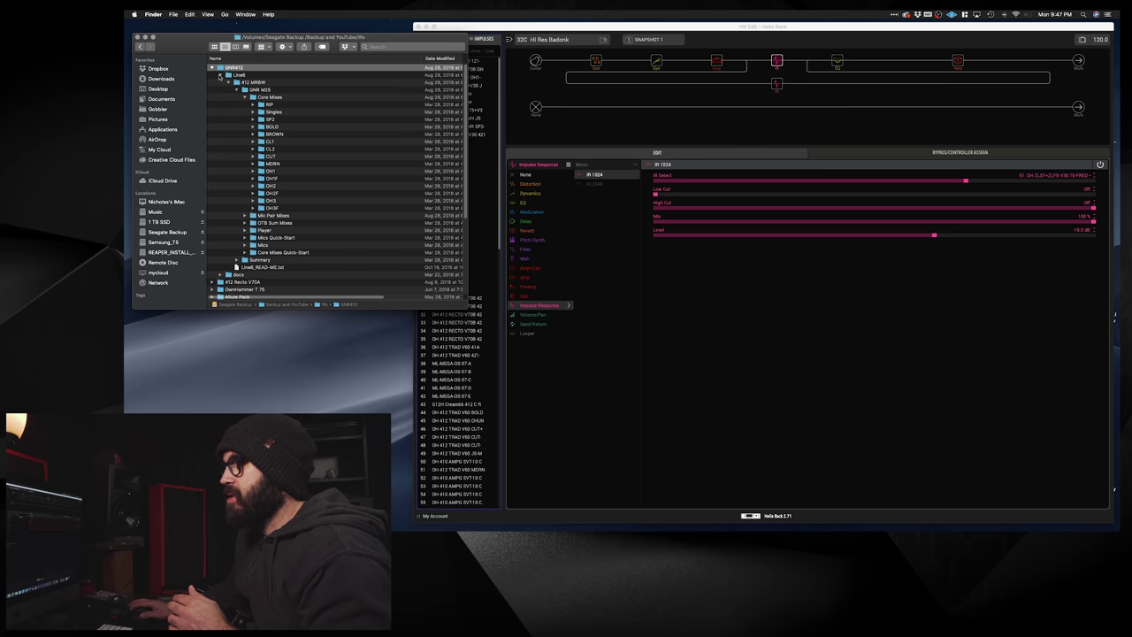
left_click(219, 75)
Browse the 412 Recto V70A pack's 412 RECTO folder, then collapse it and reopen GNR412
left_click(212, 68)
left_click(212, 75, "alt")
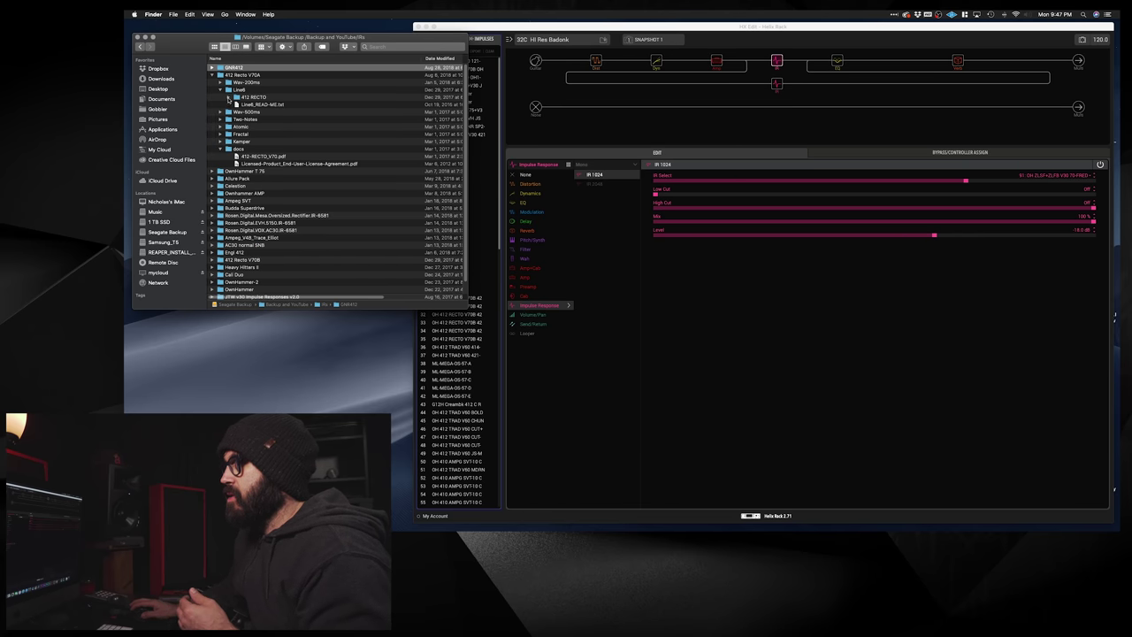
left_click(228, 97)
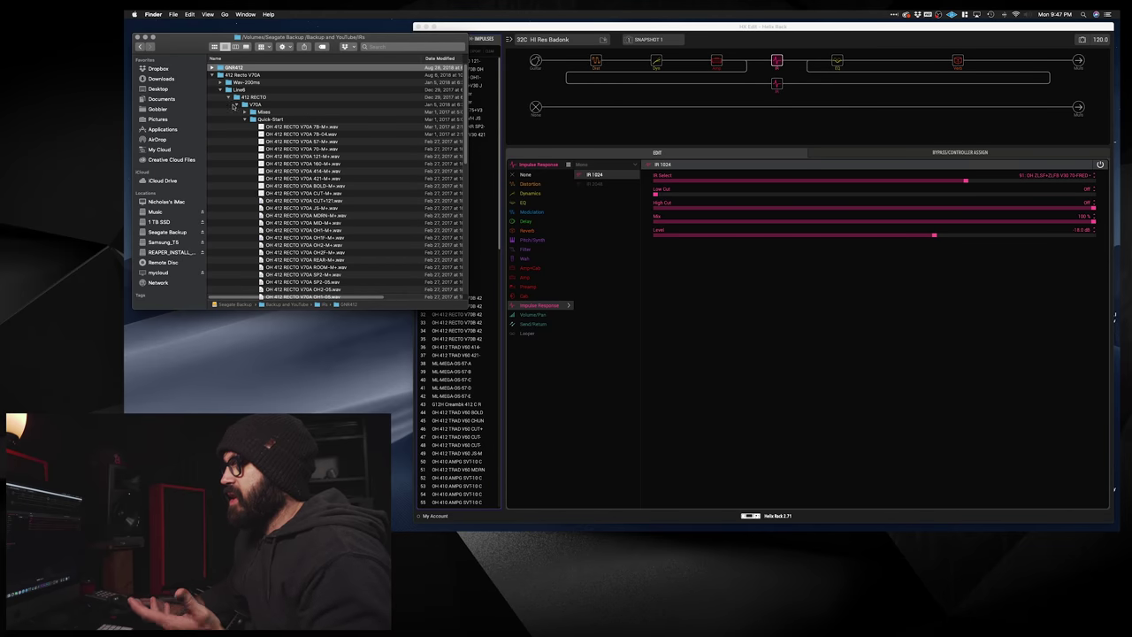
left_click(246, 120)
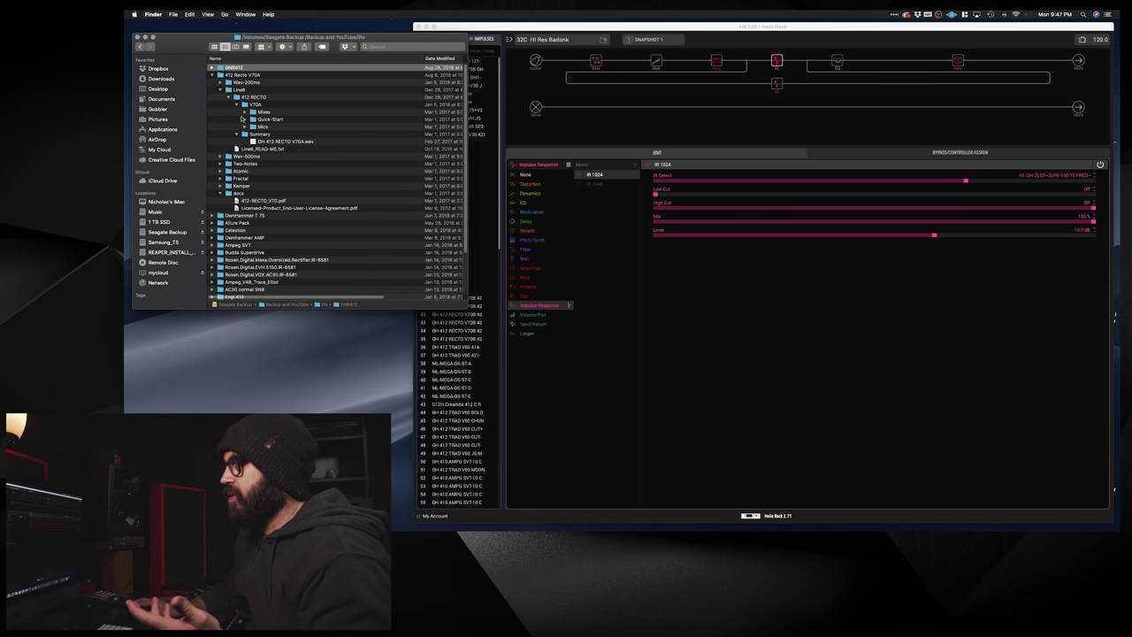
left_click(213, 75)
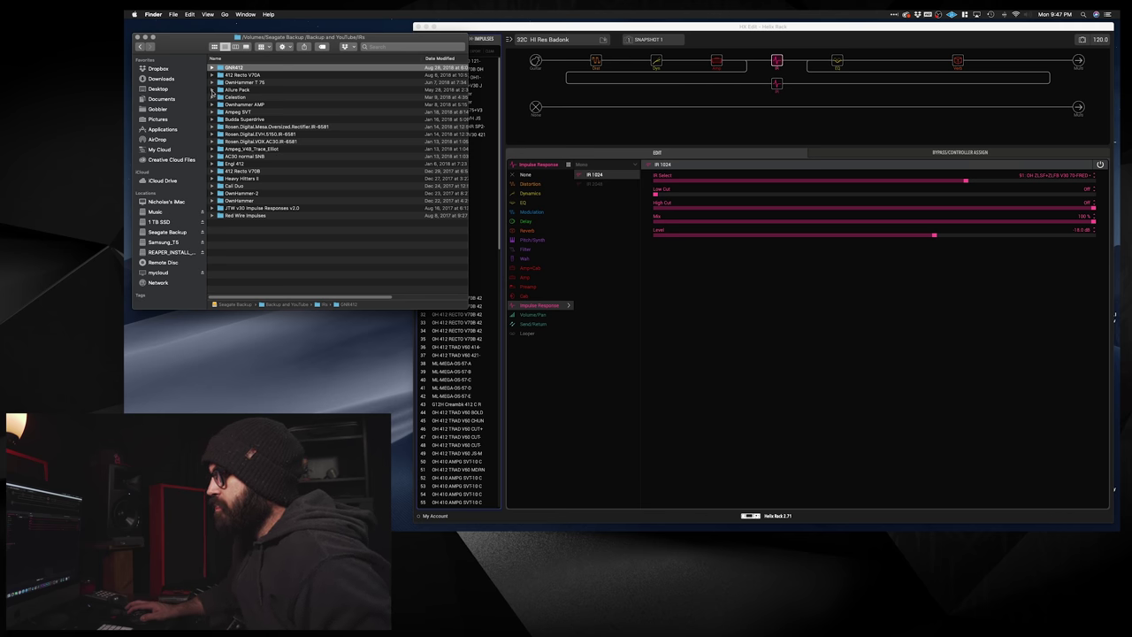
left_click(211, 67)
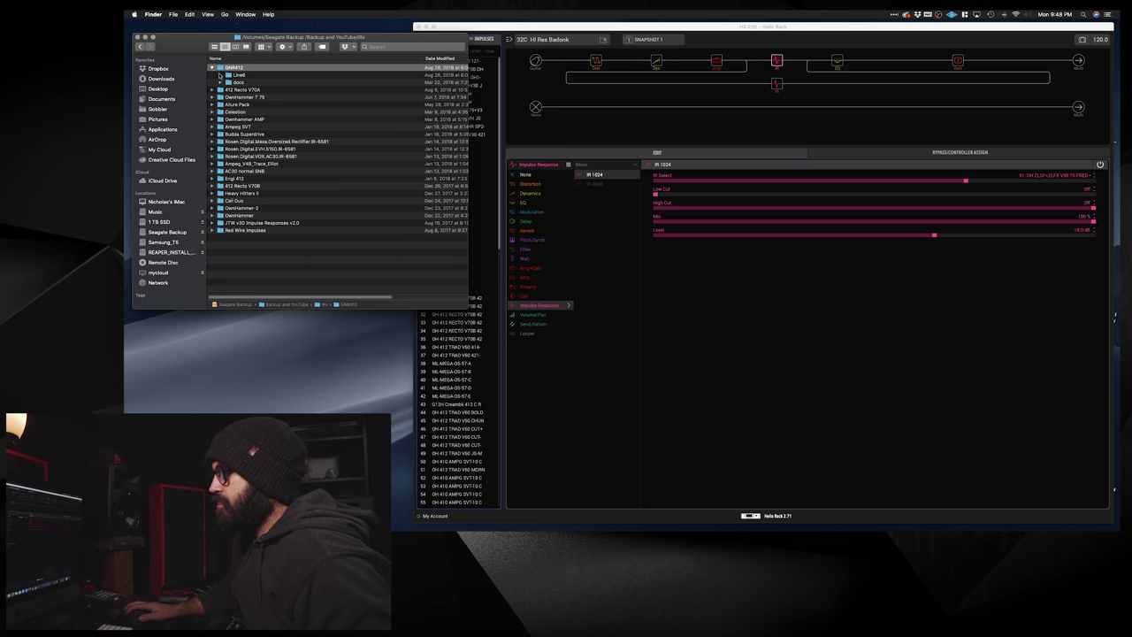
Open 412 MRBW's Summary folder and select all nine OH 412 MRBW wav files
left_click(220, 75)
left_click(237, 91)
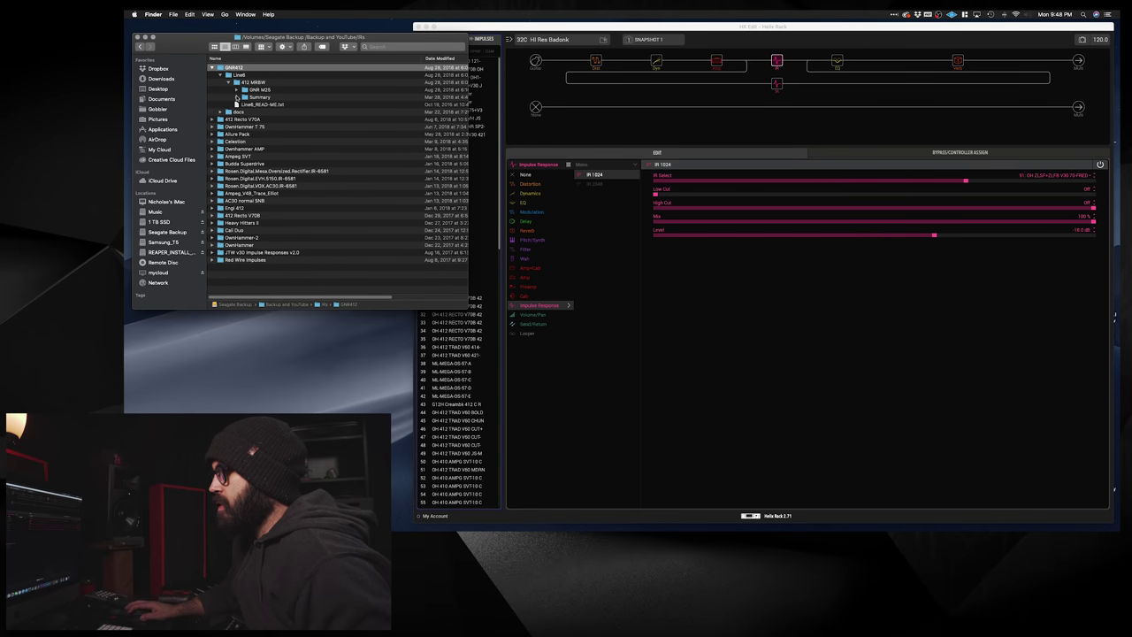
left_click(237, 98)
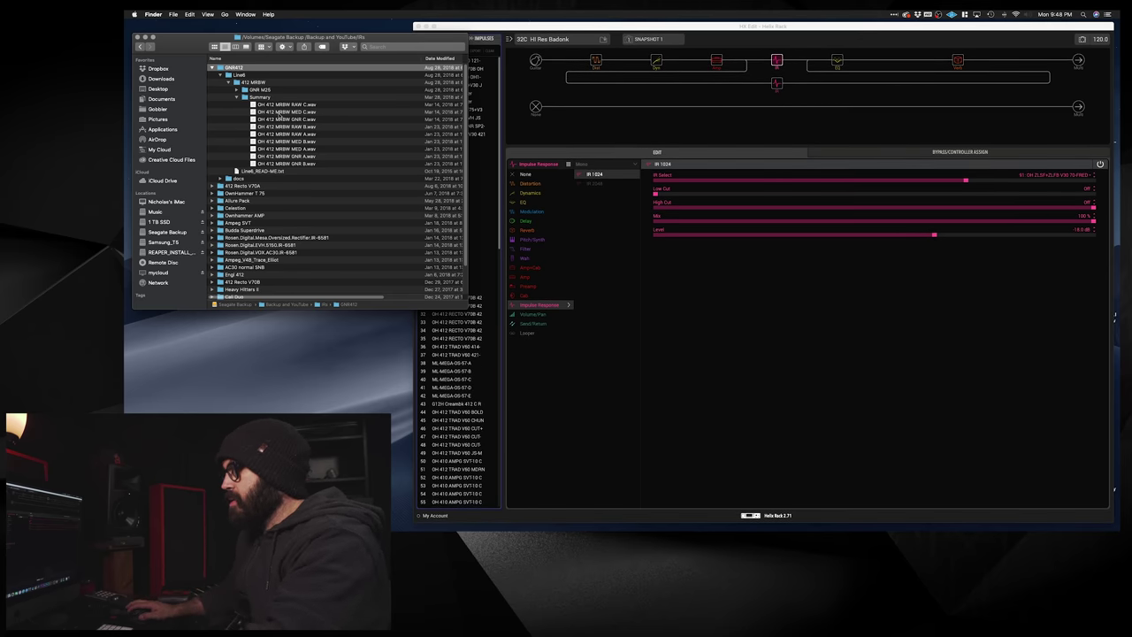
left_click(277, 106)
left_click(286, 163, "shift")
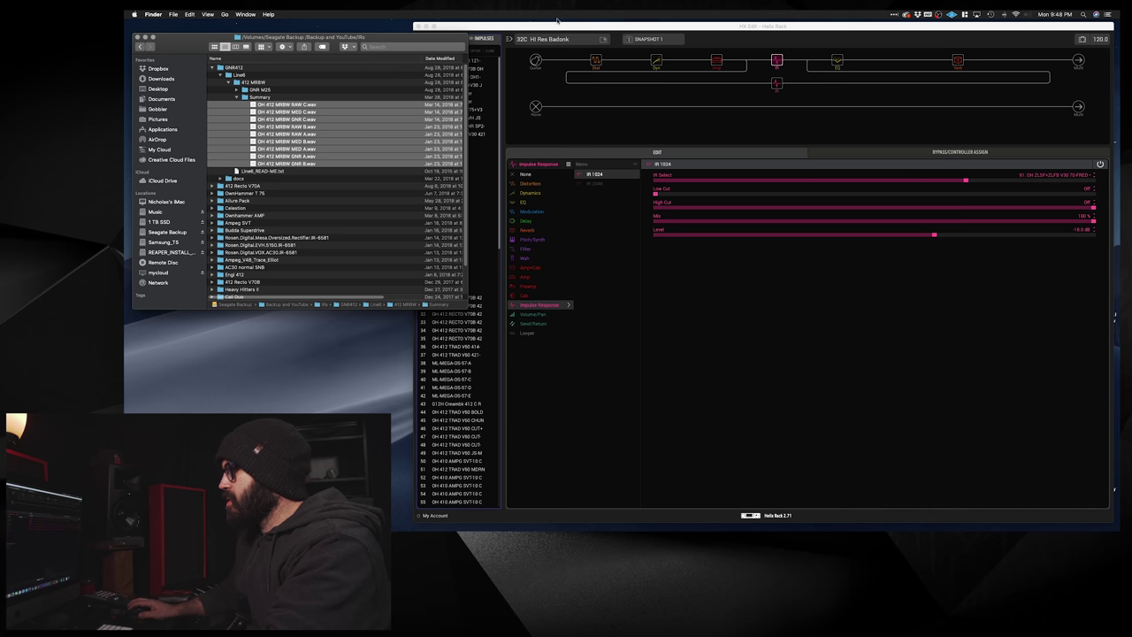
Drag the nine OH 412 MRBW Summary wav files into HX Edit's Impulses list at slot 11
left_click_drag(531, 26, 541, 26)
left_click_drag(290, 106, 478, 153)
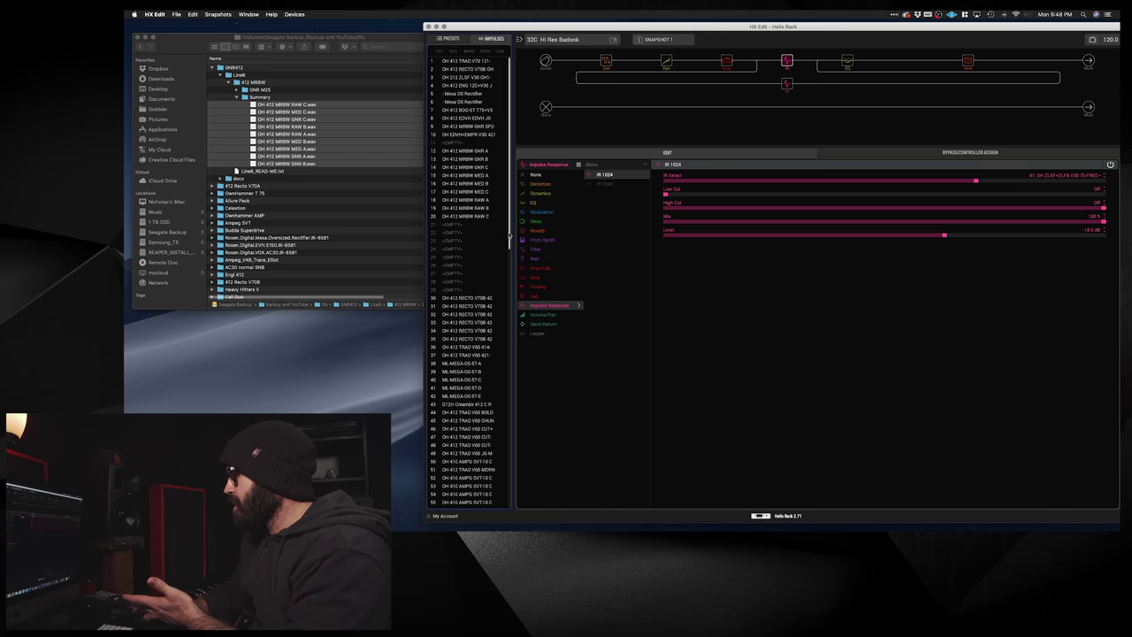
Pick impulse 91 in the Impulses library and select the IR block in the signal chain
scroll(477, 424, "down", 10)
scroll(502, 454, "down", 3)
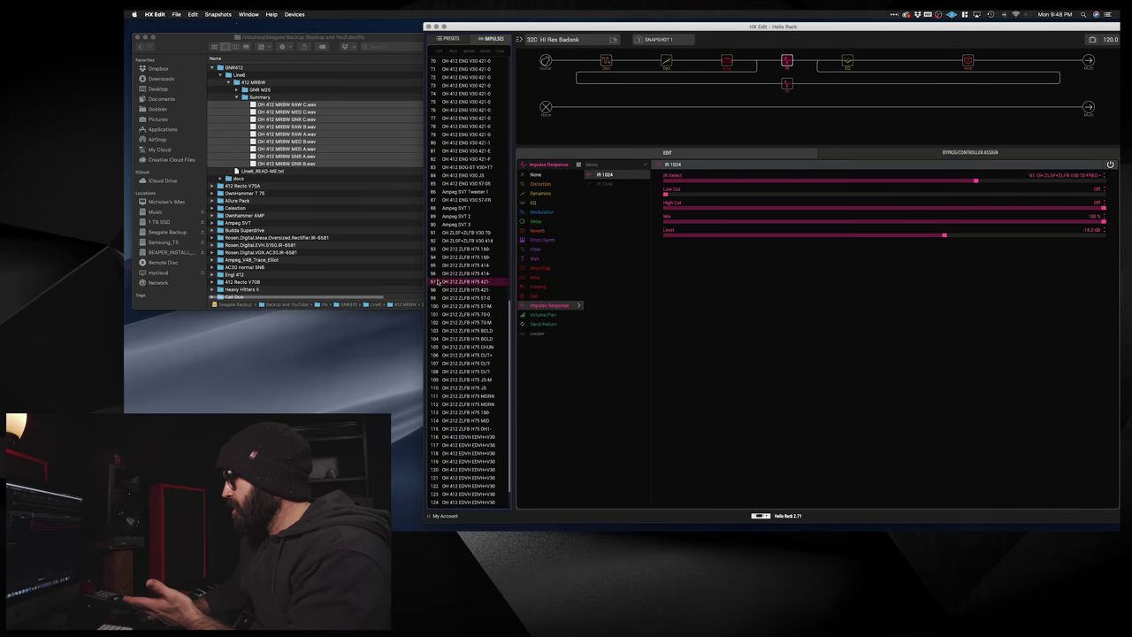
left_click(459, 232)
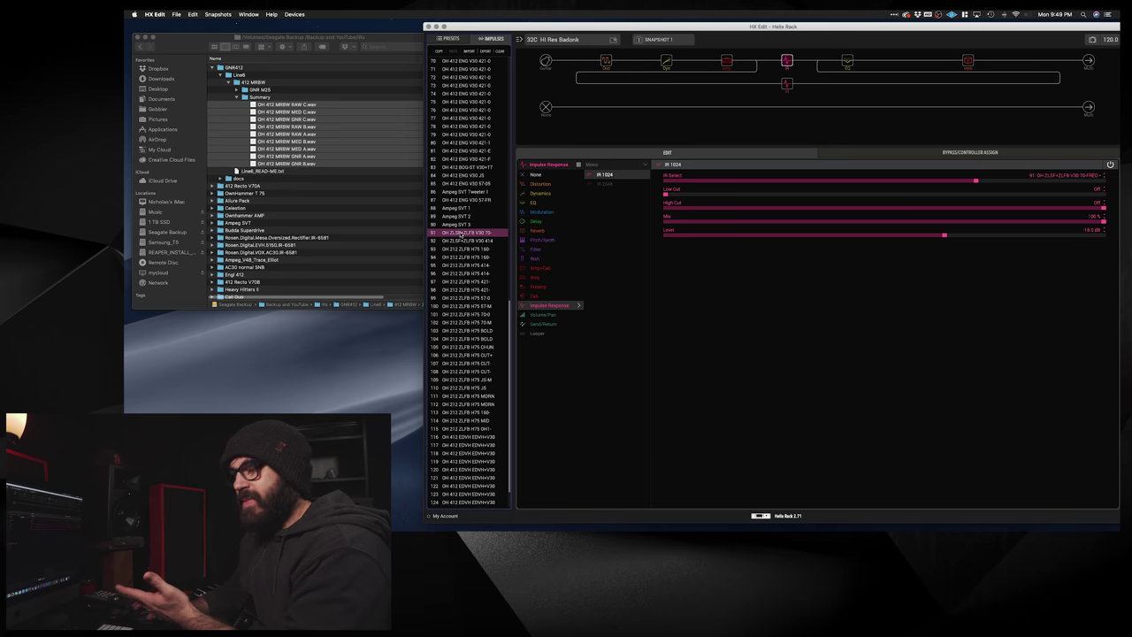
left_click(788, 86)
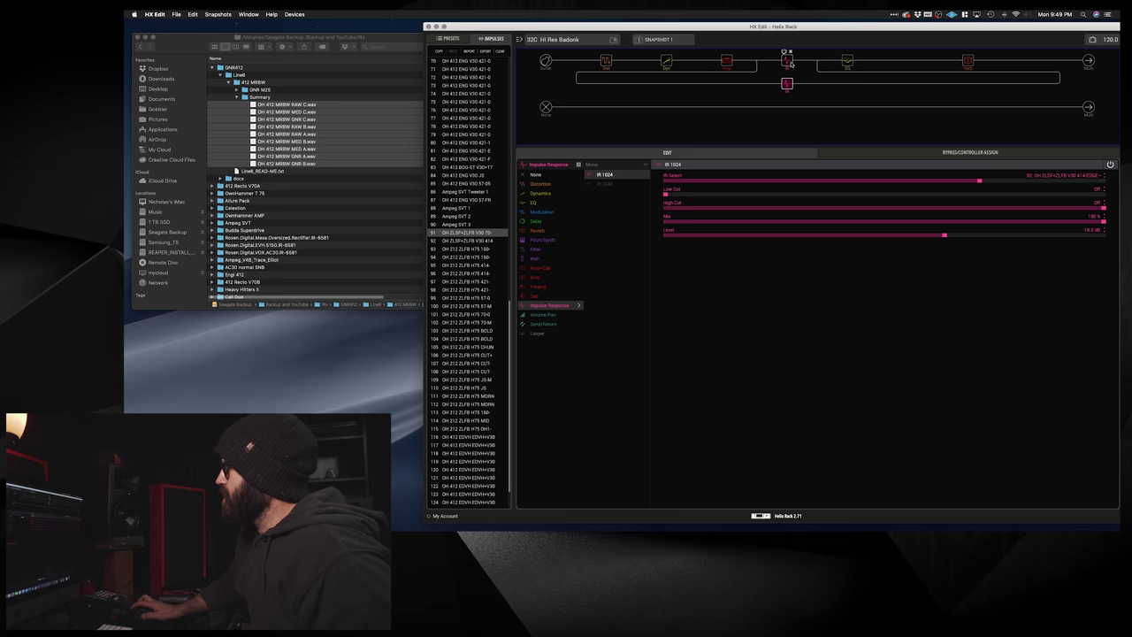
Select the other IR block, then drop the merge mixer's B Level to -60 dB
left_click_drag(826, 34, 792, 40)
left_click(414, 43)
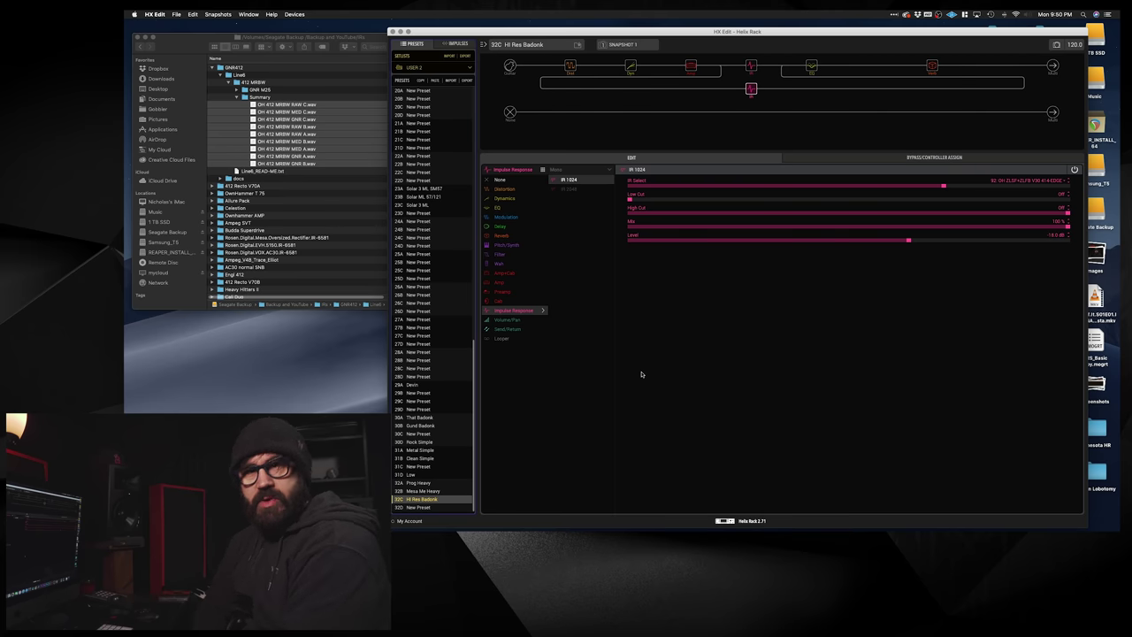
left_click_drag(751, 89, 751, 65)
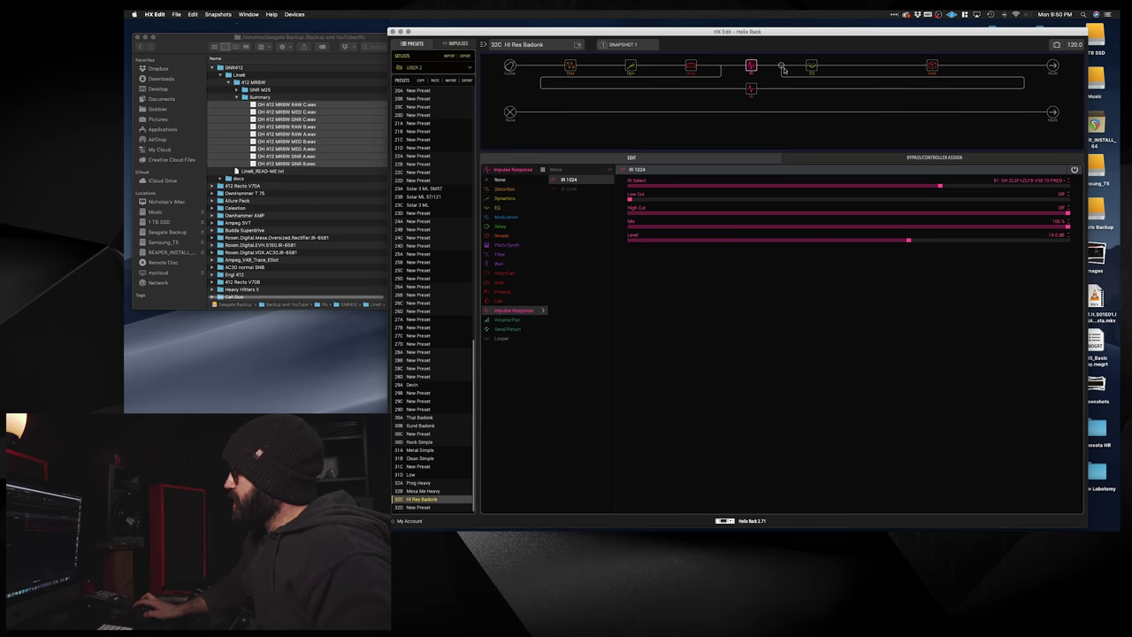
left_click(782, 66)
left_click_drag(650, 215, 611, 213)
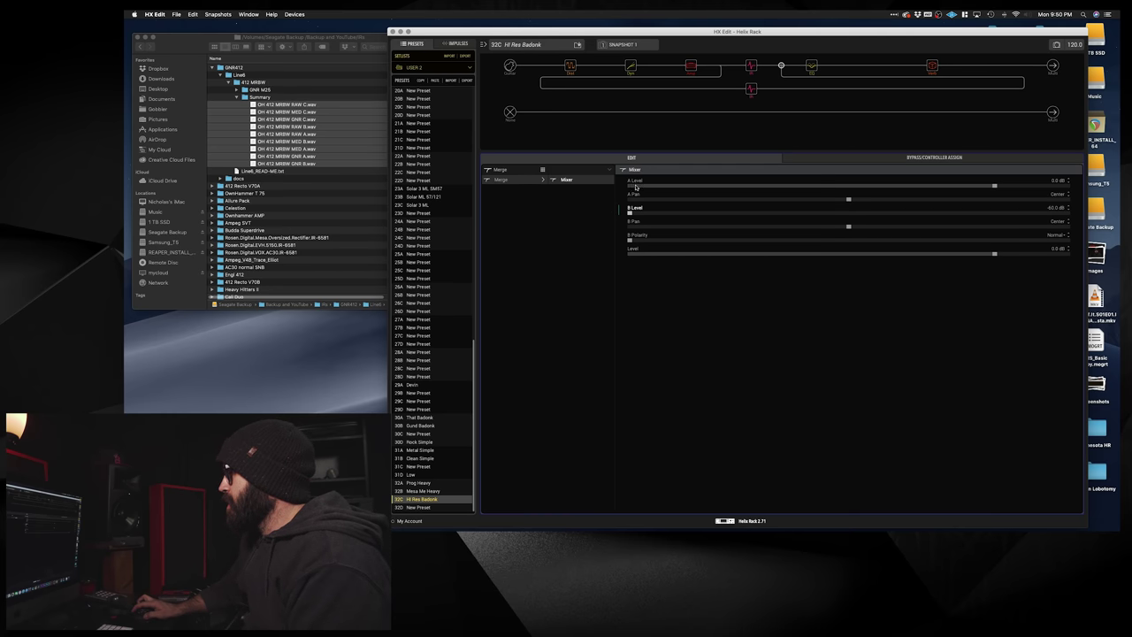
Set the merge mixer's A Level to -60 dB and return B Level to 0.0 dB
mouse_move(744, 97)
left_click(751, 89)
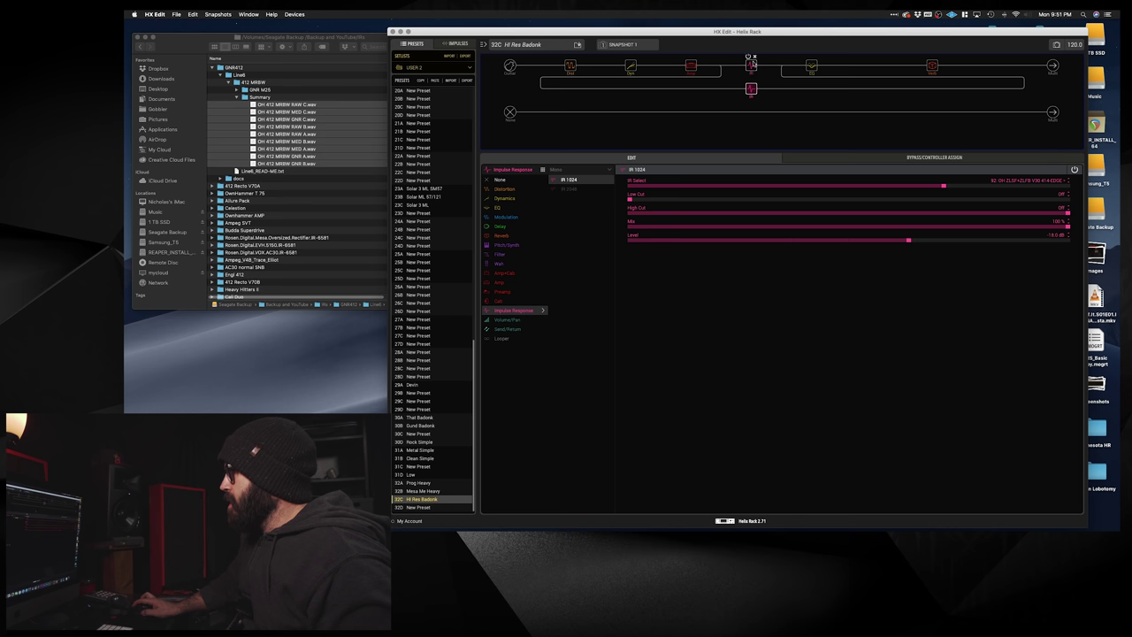
left_click(781, 66)
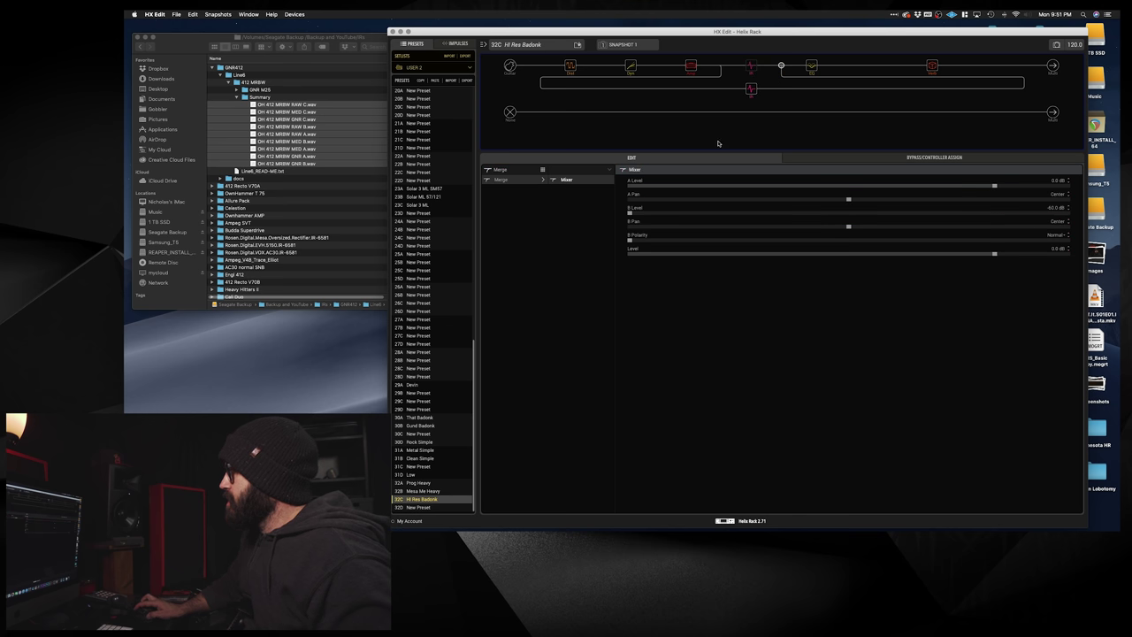
left_click(633, 187)
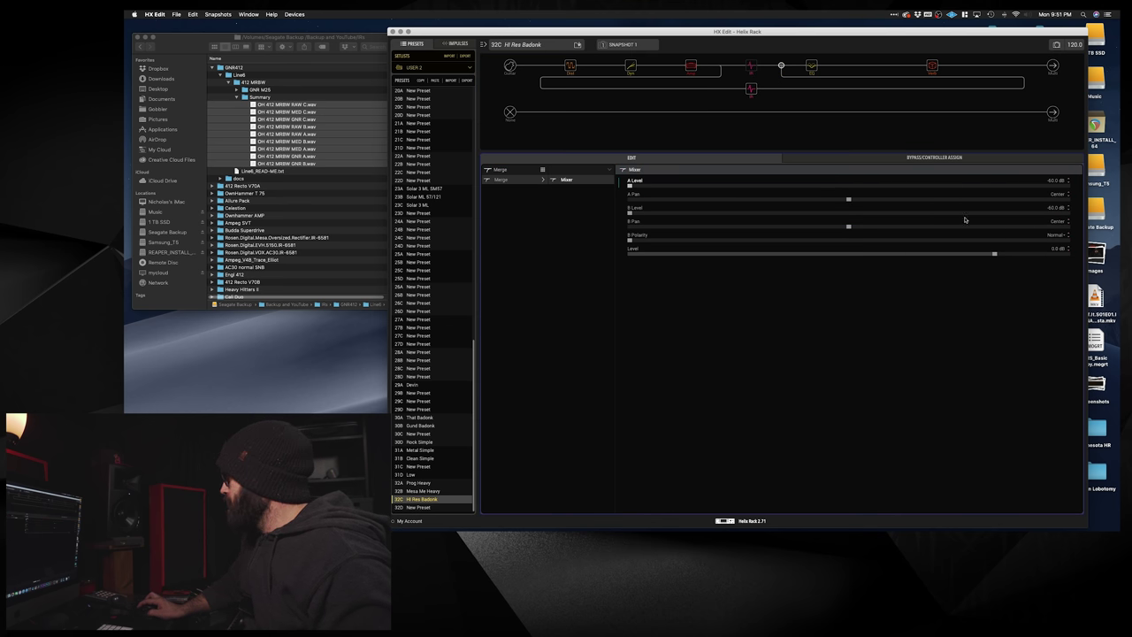
left_click(1056, 210)
left_click(1057, 208)
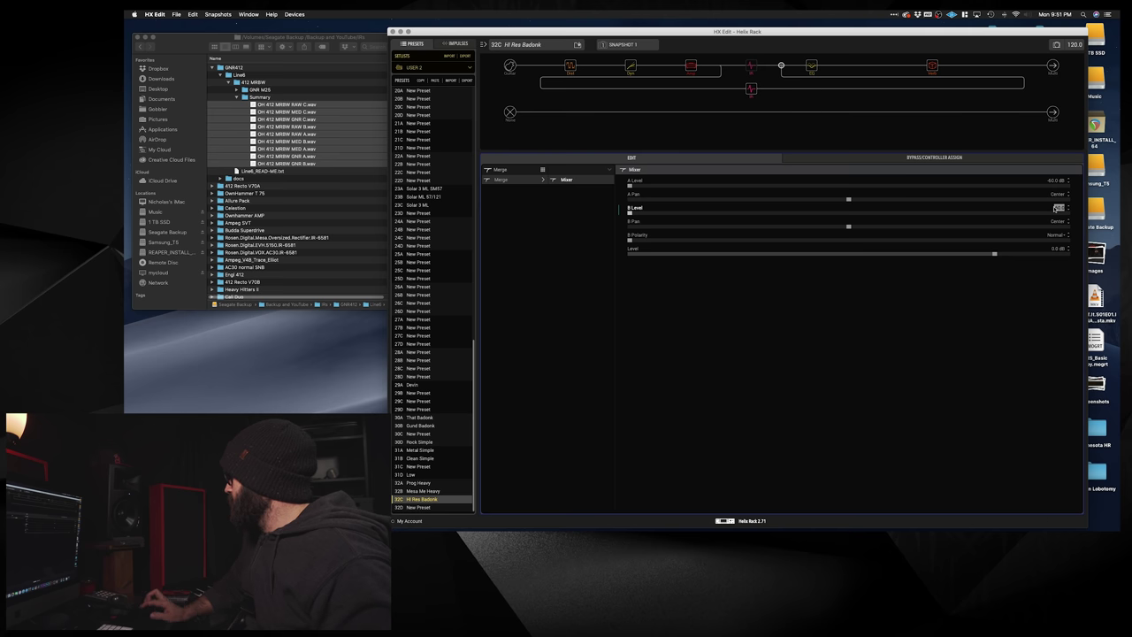
type("0")
key("Return")
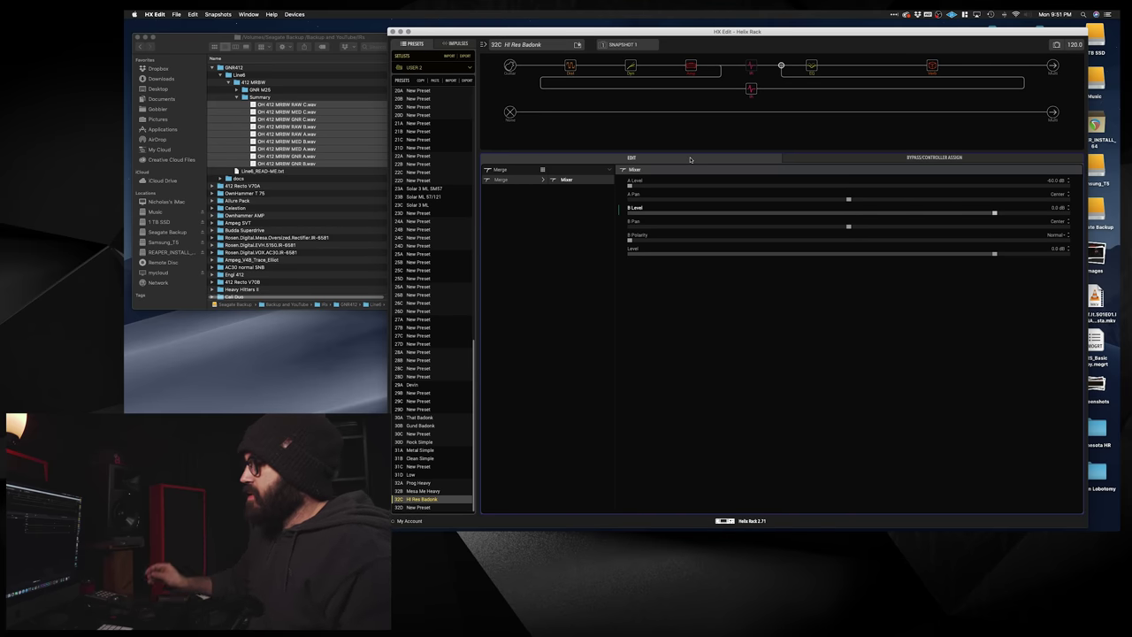
left_click(1057, 182)
Restore A Level to 0.0 dB, invert path B's polarity, and reselect the upper IR block
type("0")
key("Return")
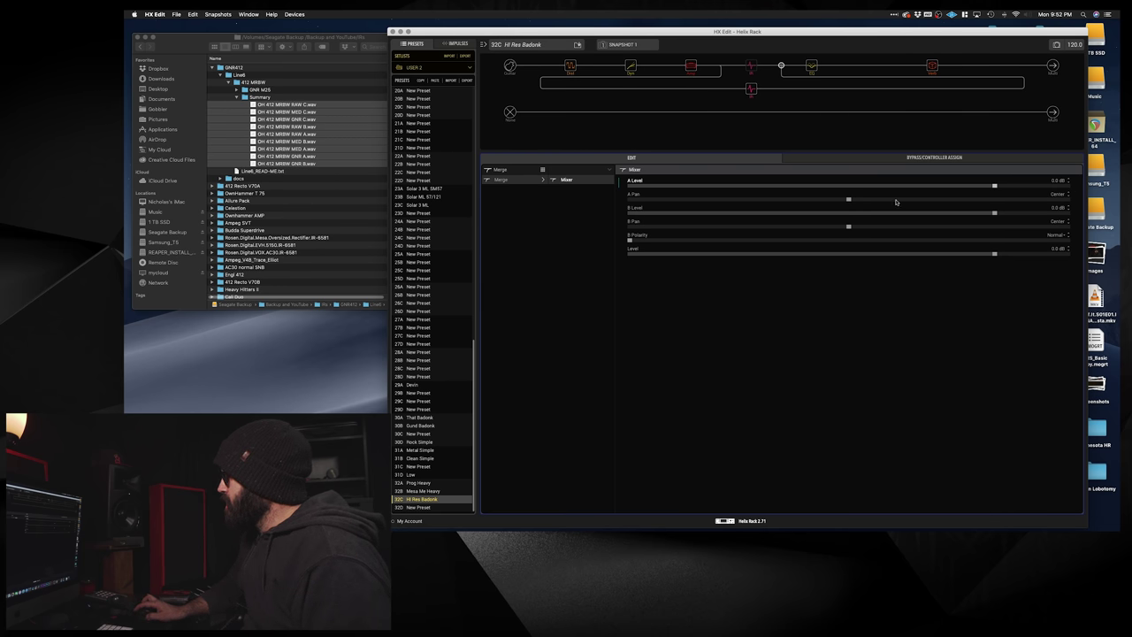
left_click(929, 241)
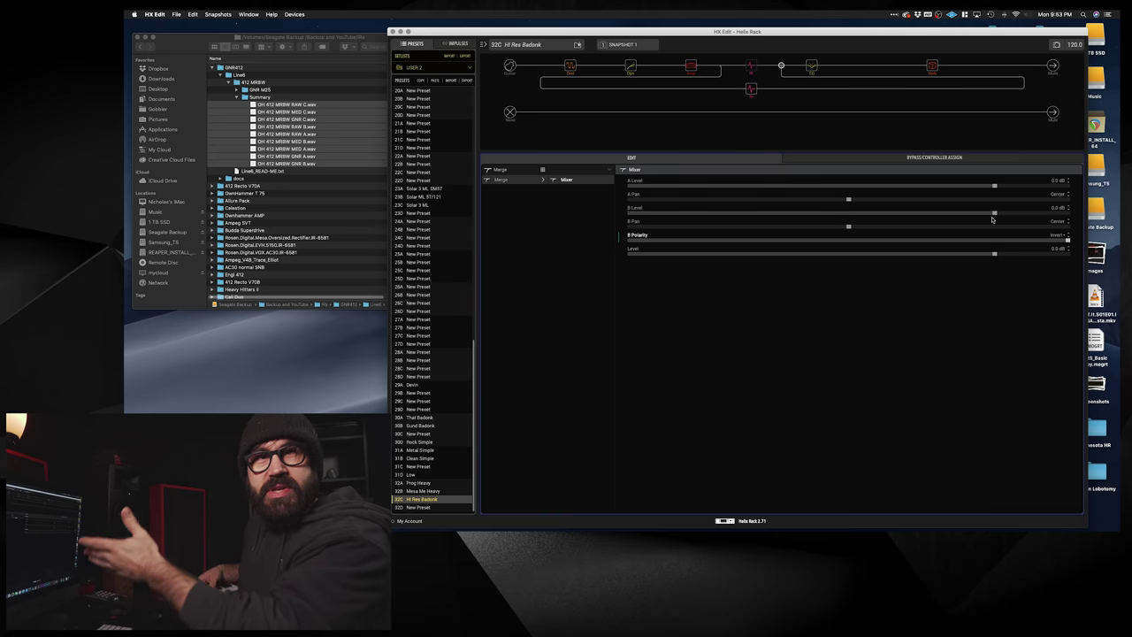
left_click(751, 62)
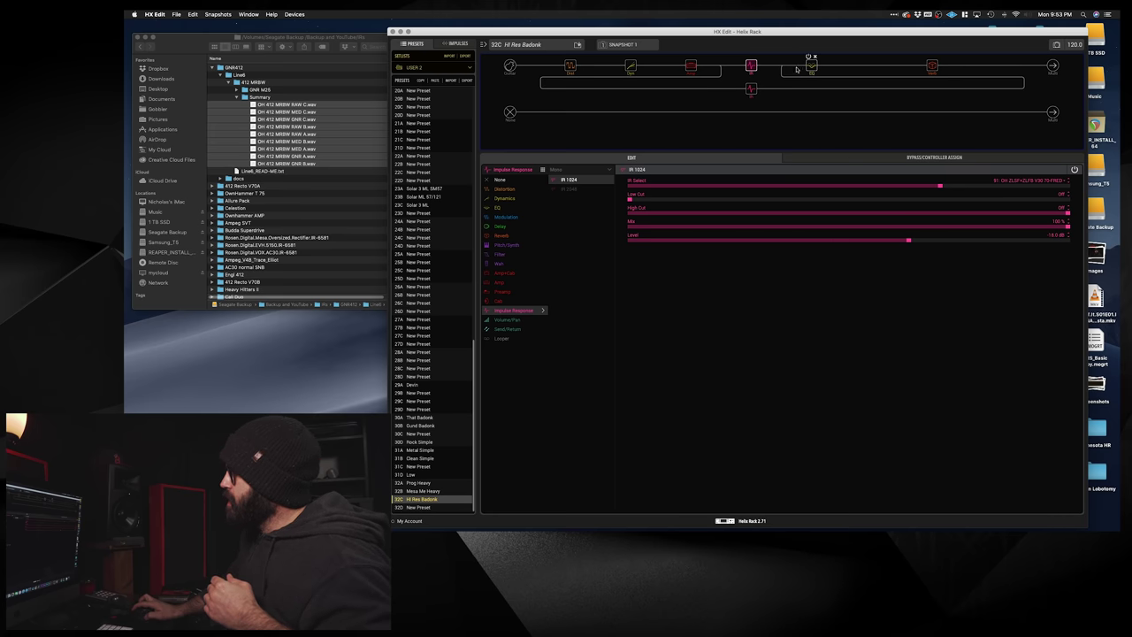
Lower the merge mixer's B Level to about -7.5 dB and switch B Polarity back to Normal
left_click(781, 65)
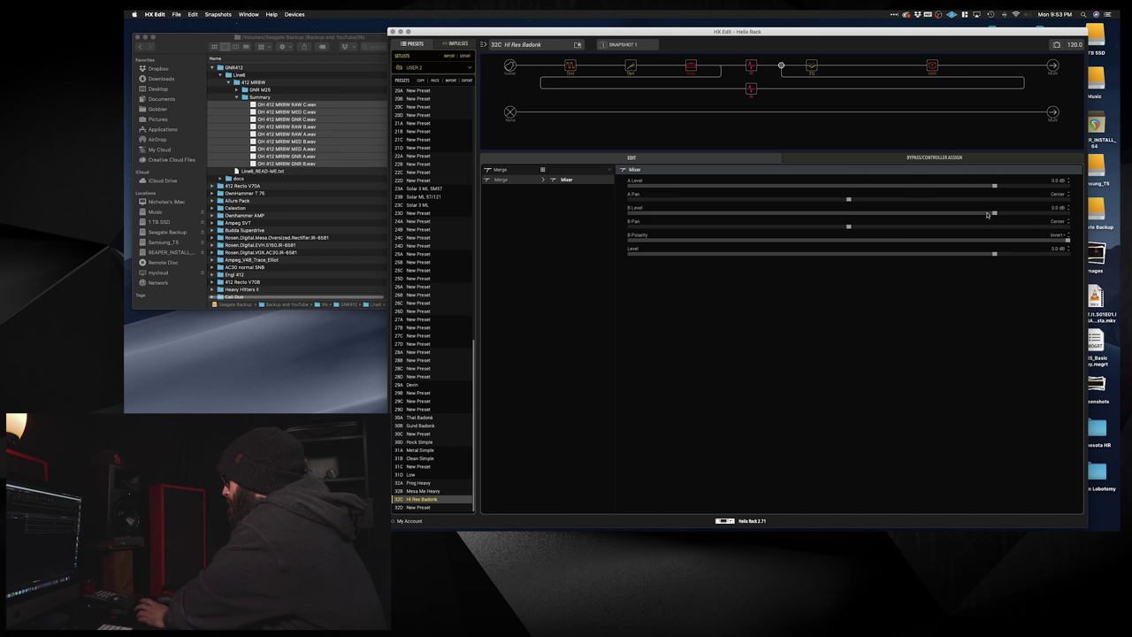
left_click_drag(994, 215, 942, 215)
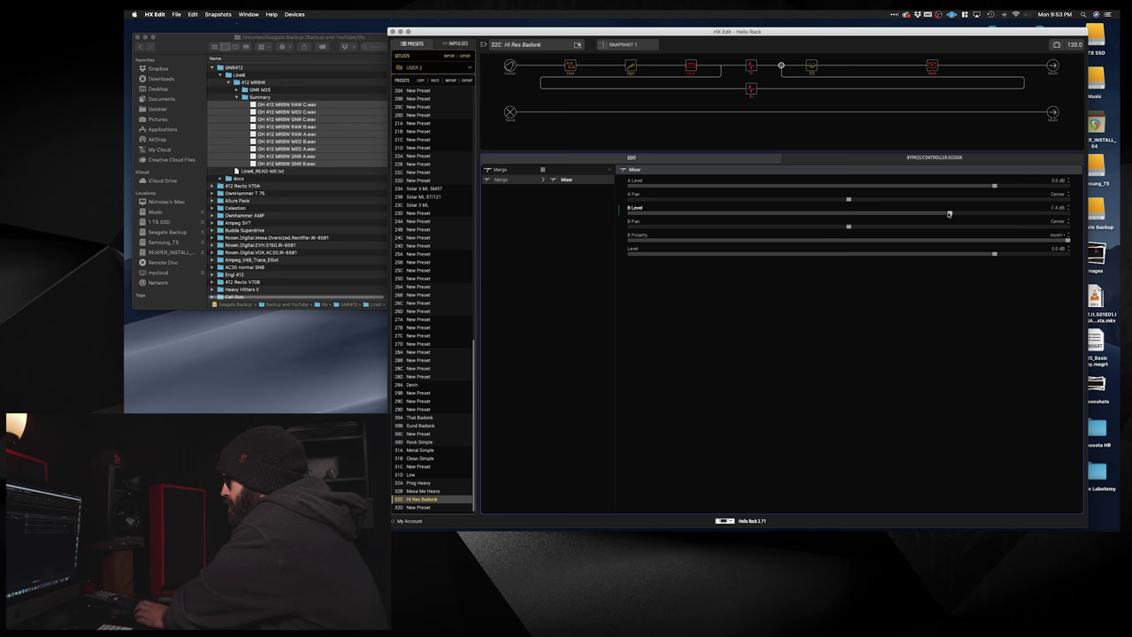
left_click_drag(952, 214, 947, 218)
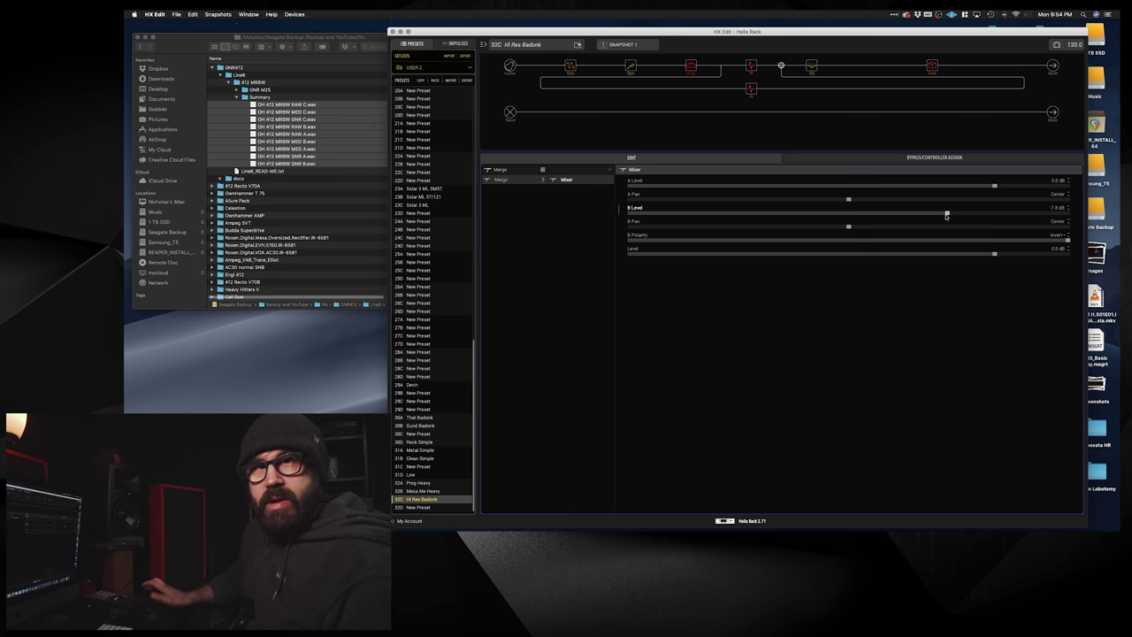
left_click(631, 240)
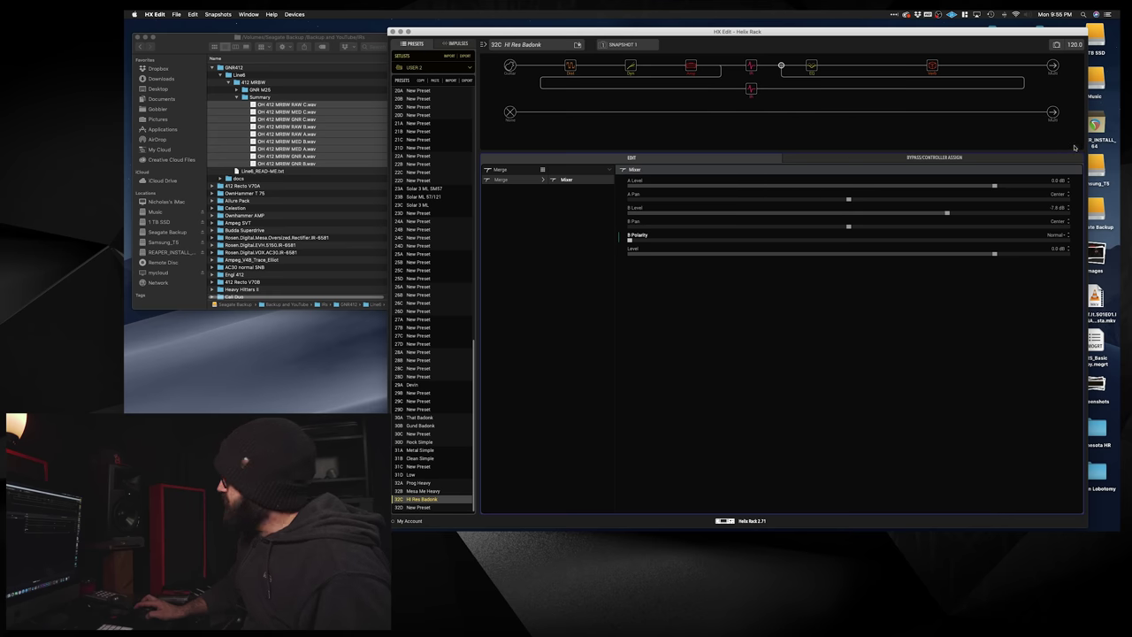
Select the chain's Output block to show its Multi Output settings
left_click(1054, 69)
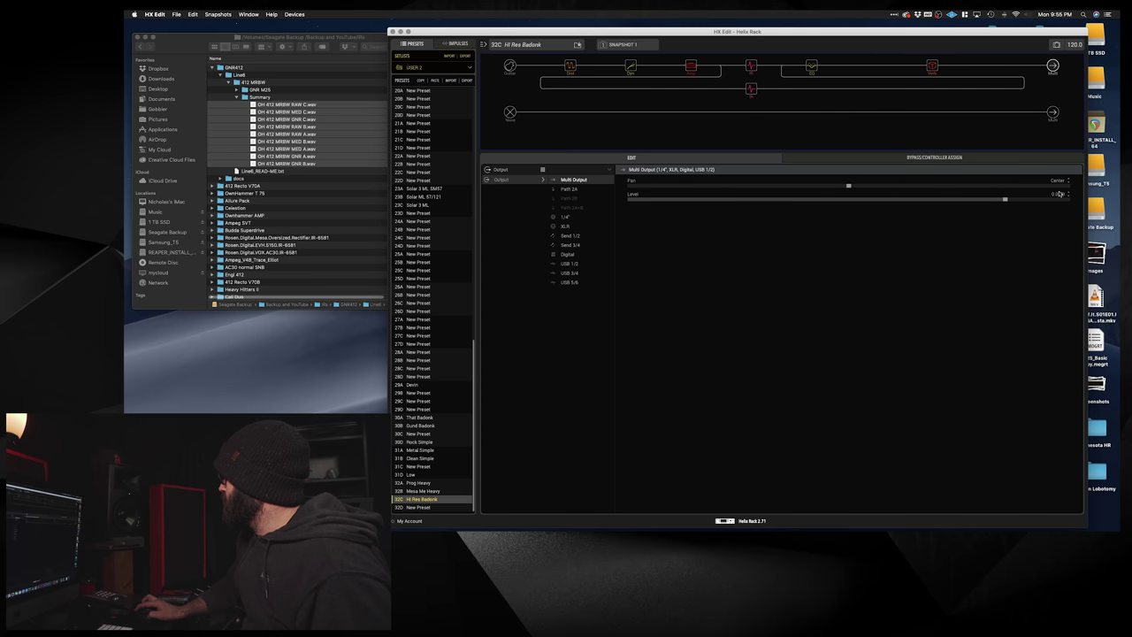
Drag the Output block Level down to -2.0 dB, leaving Pan at Center
left_click_drag(1058, 193, 1058, 201)
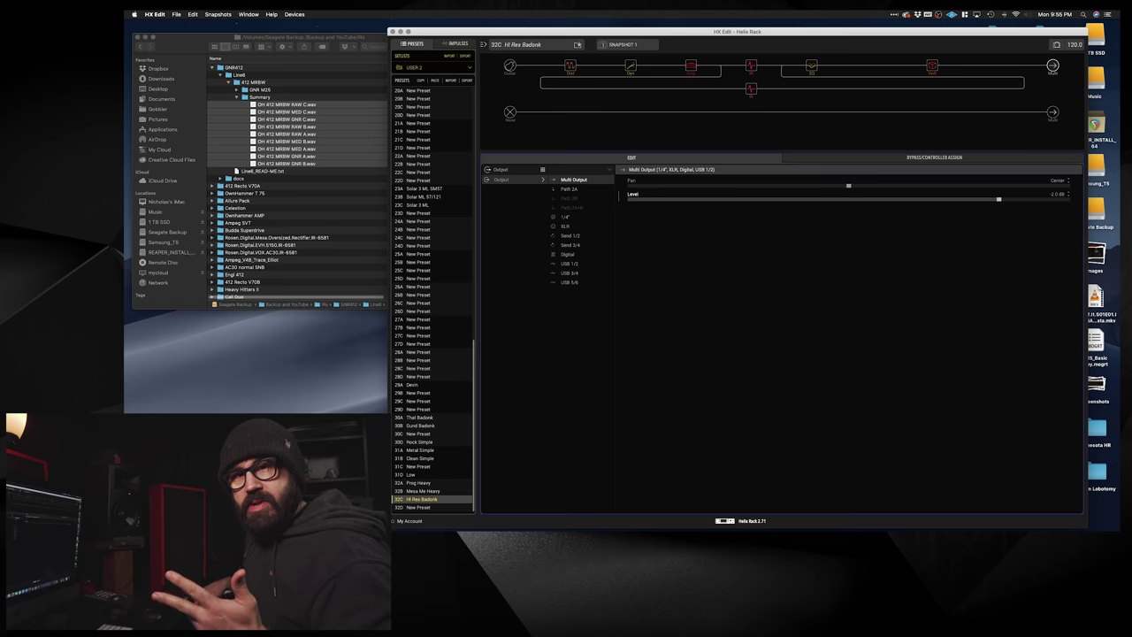
left_click(321, 40)
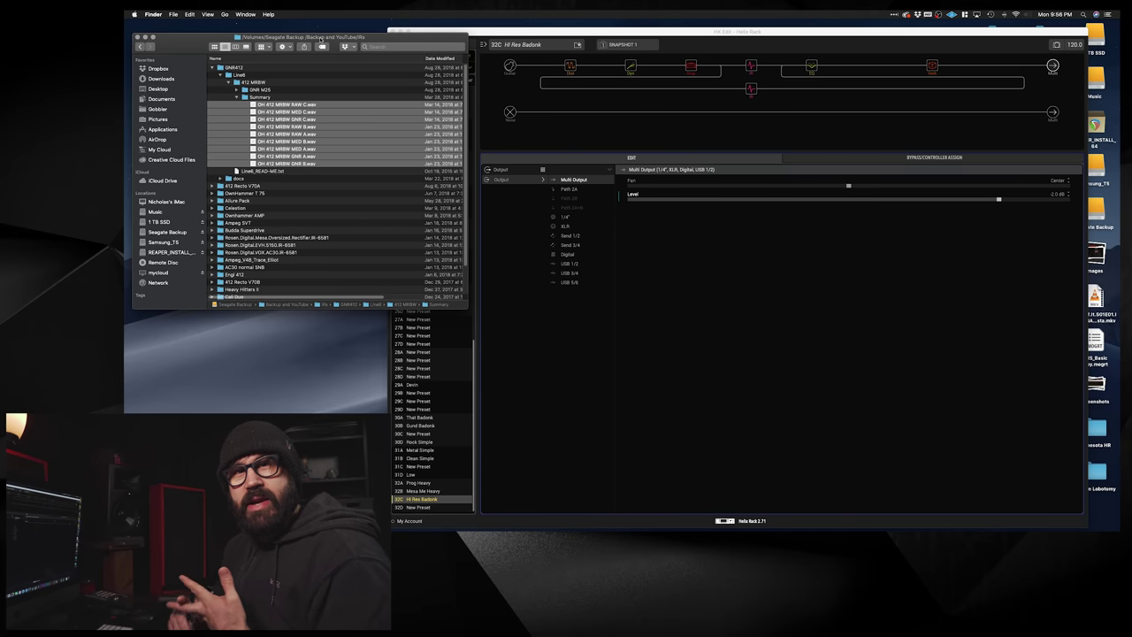
Collapse the GNR412 folder to show the IR packs like Celestion and Ownhammer 7.75
left_click(211, 68)
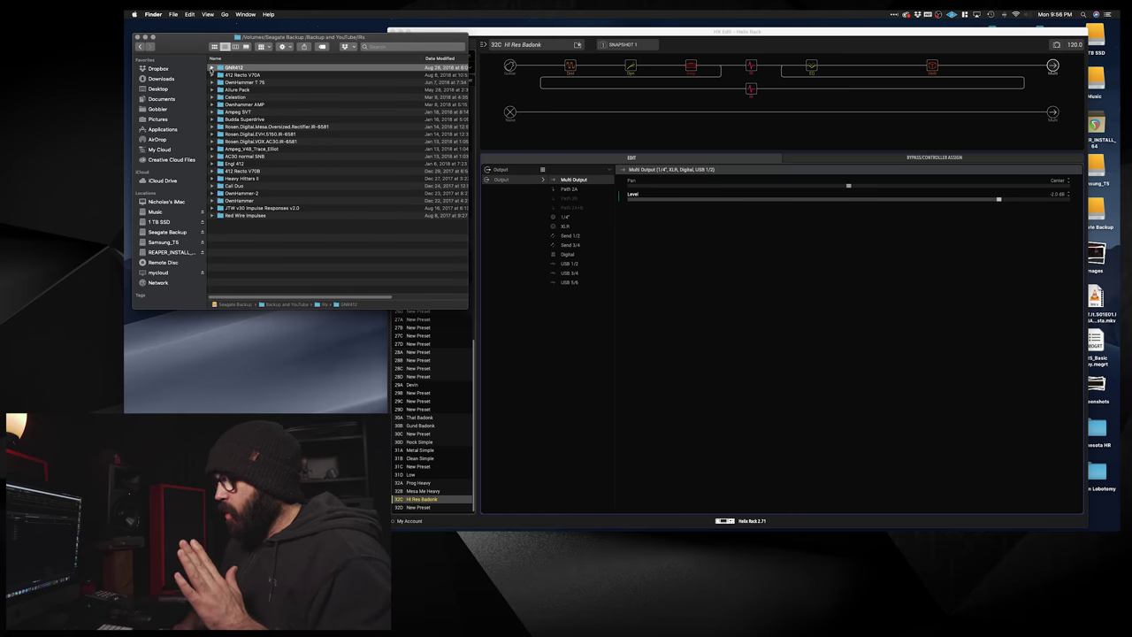